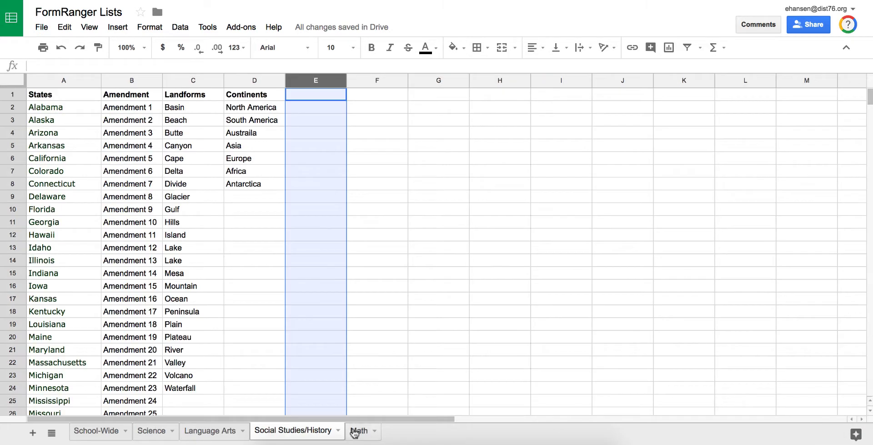
Step: Sort the Last Name column on the School-Wide sheet from A to Z, treating the first row as a header
left_click(357, 430)
left_click(90, 431)
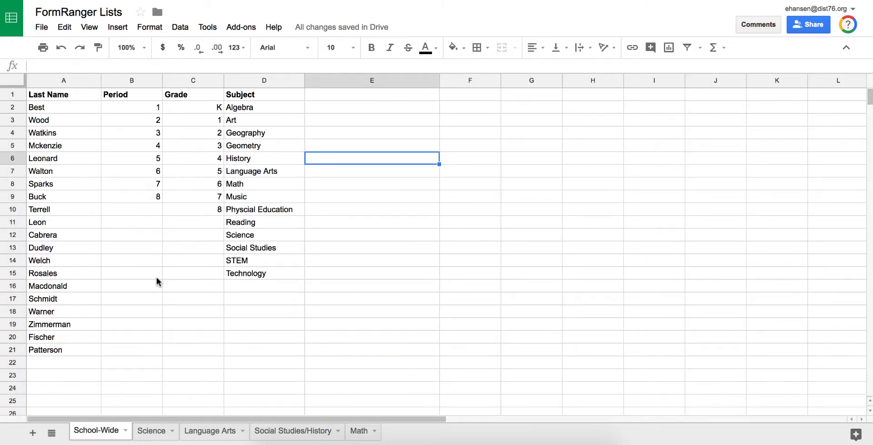
left_click(56, 81)
left_click(181, 28)
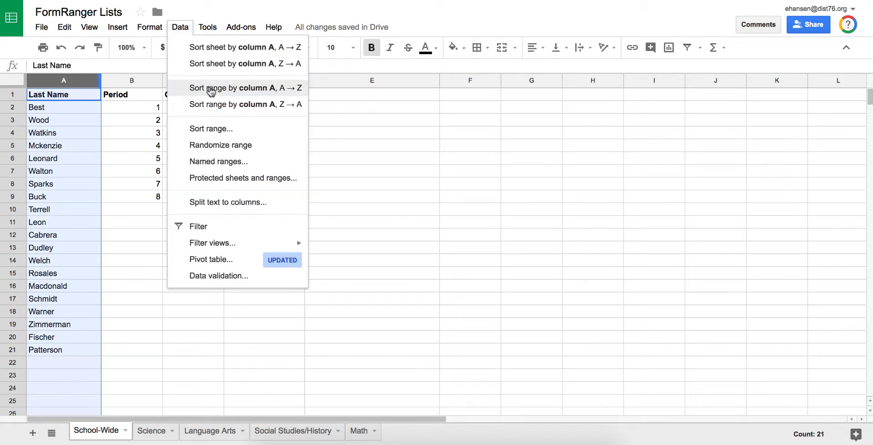
left_click(224, 132)
left_click(374, 193)
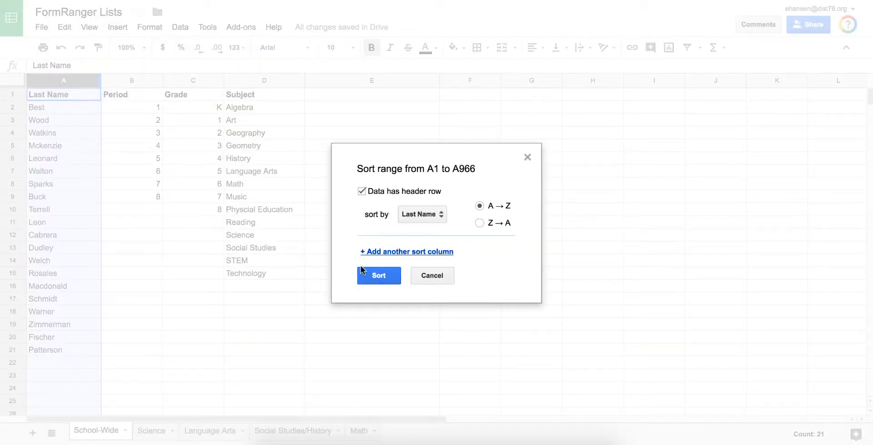
left_click(365, 275)
left_click(332, 323)
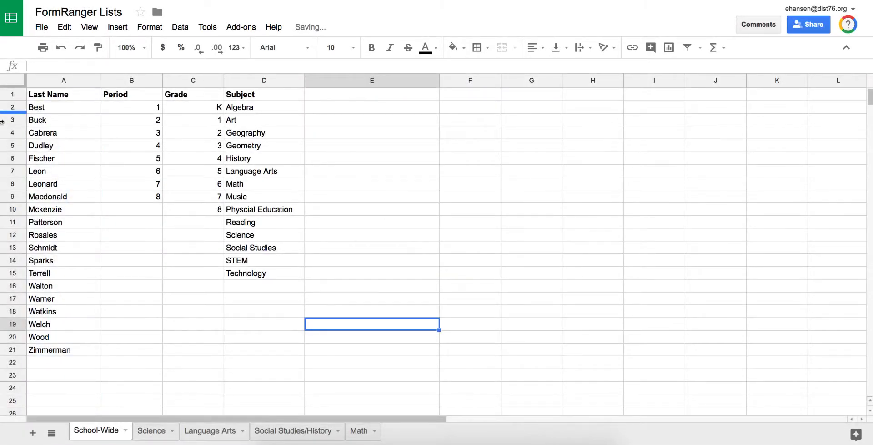
Step: Look through the lists on the Science, Language Arts, Social Studies/History and Math sheets and return to School-Wide
left_click(157, 431)
left_click(216, 432)
left_click(282, 432)
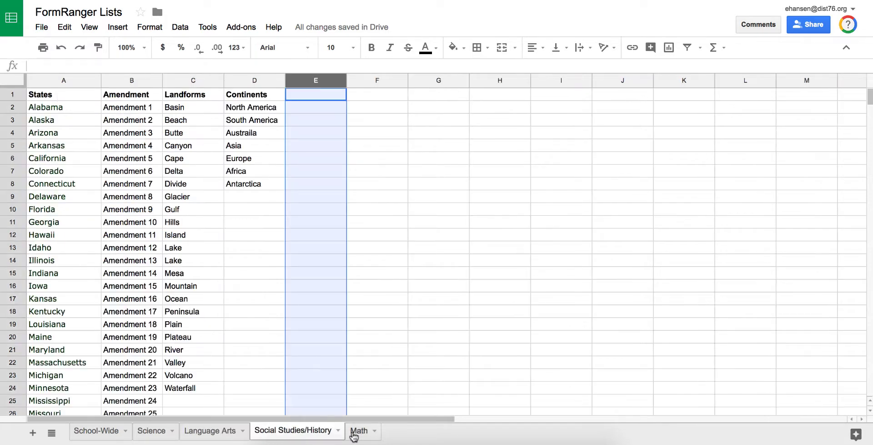
left_click(354, 432)
left_click(88, 430)
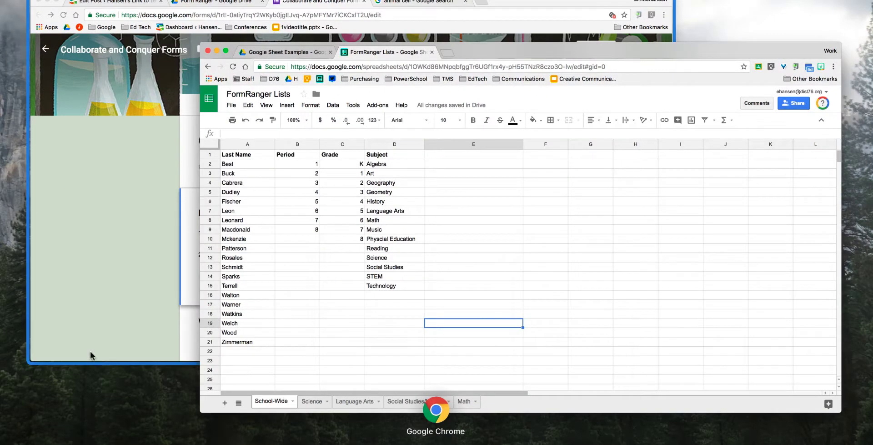
Step: Switch to the Collaborate and Conquer Forms form, look over its questions and start the formRanger add-on
left_click(90, 294)
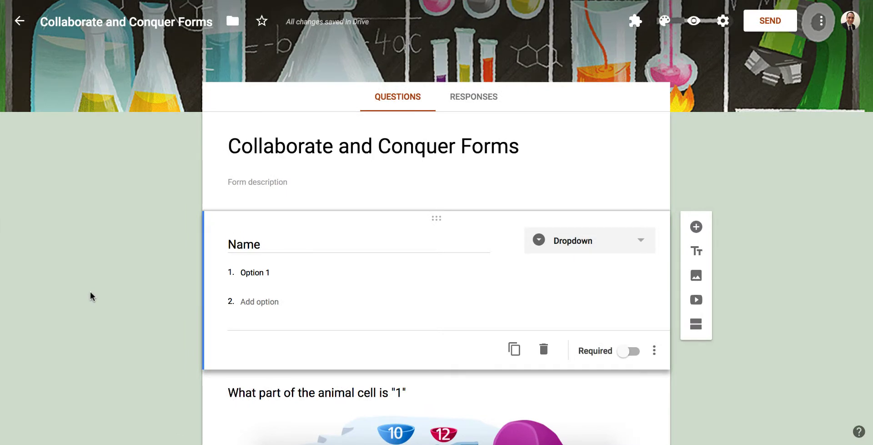
scroll(271, 257, "down", 6)
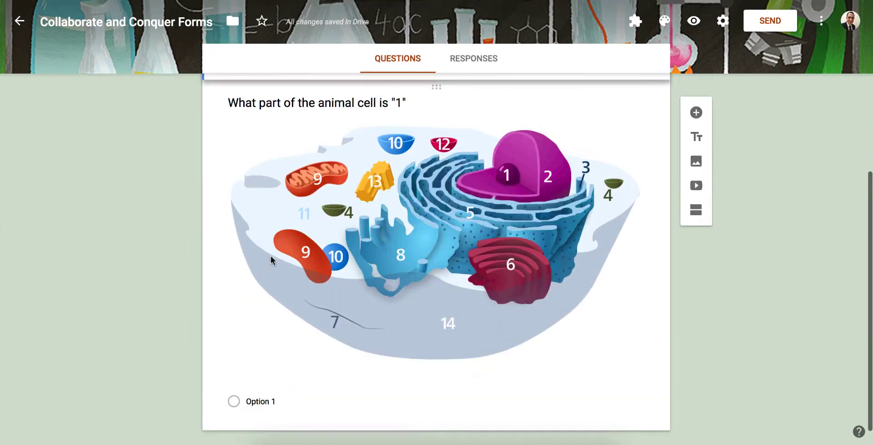
scroll(271, 255, "up", 6)
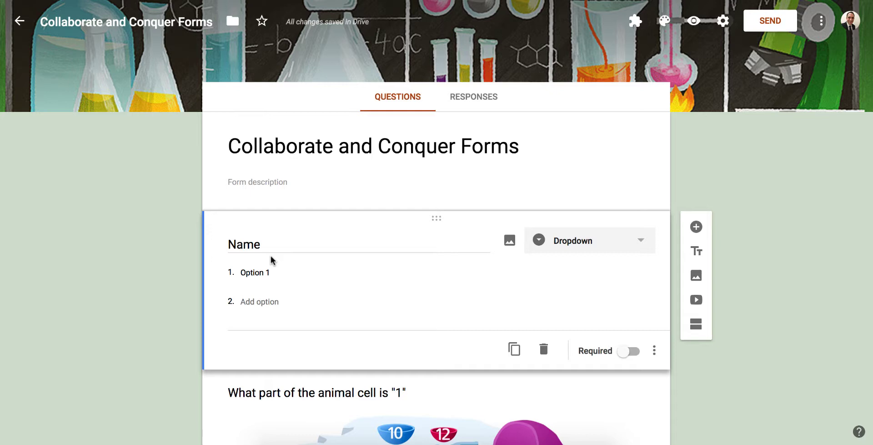
left_click(637, 25)
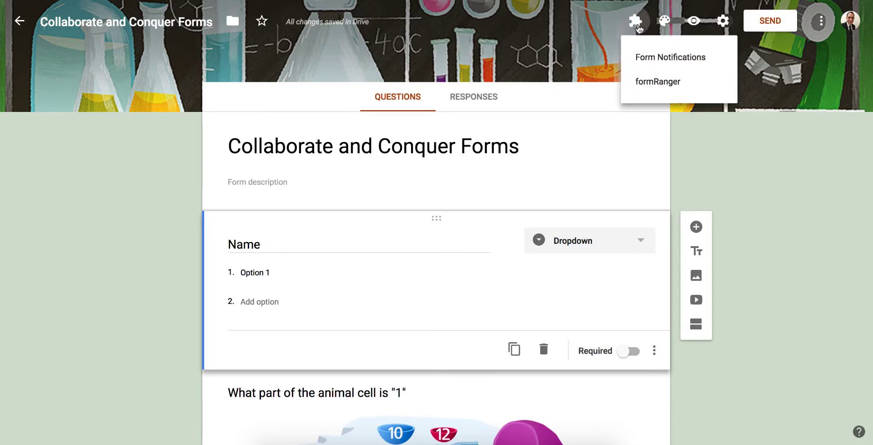
left_click(659, 82)
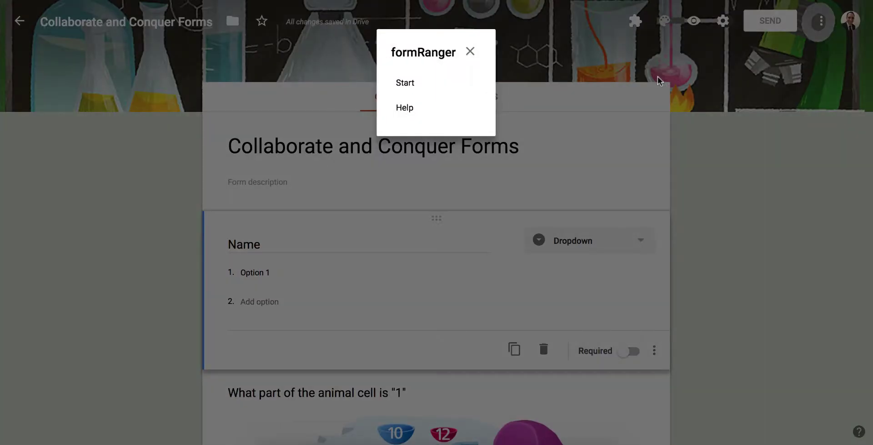
left_click(399, 82)
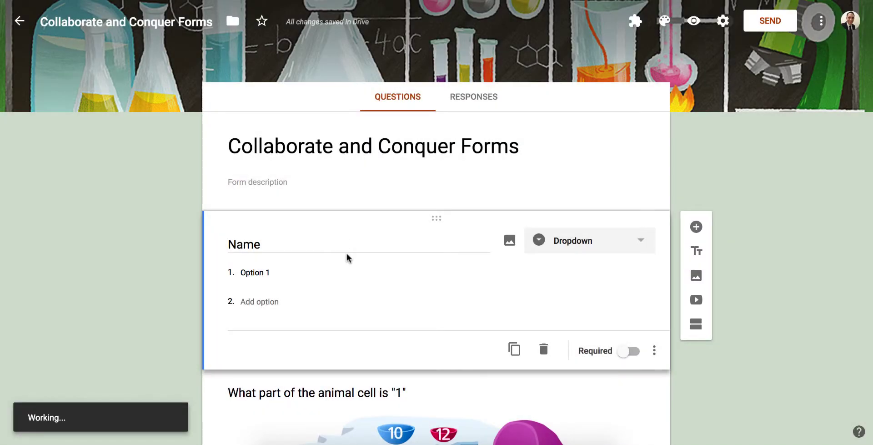
Step: Compare the formRanger questions list with the Name and animal cell questions in the form, and refresh the question list
scroll(418, 255, "down", 1)
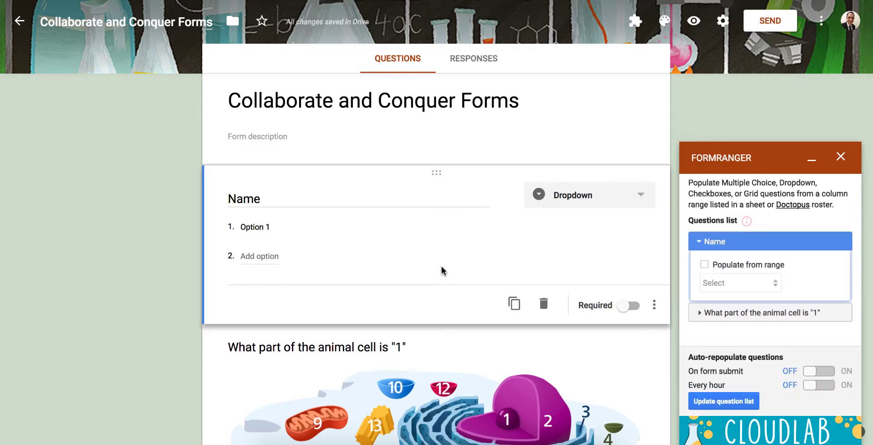
left_click(700, 242)
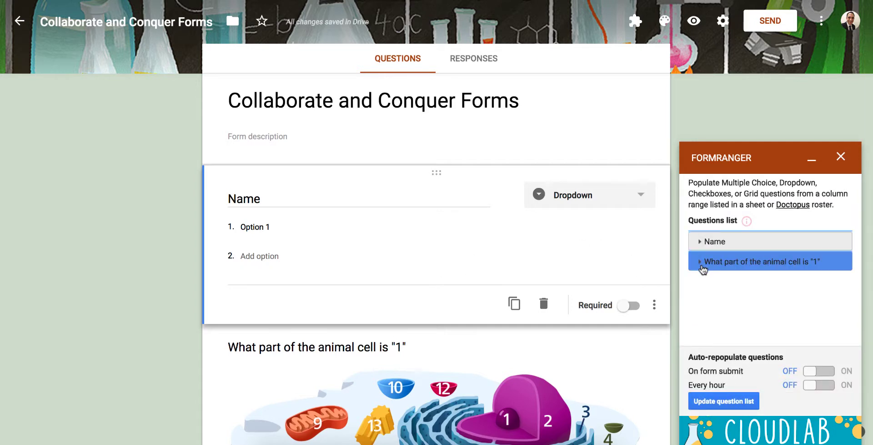
scroll(447, 331, "down", 5)
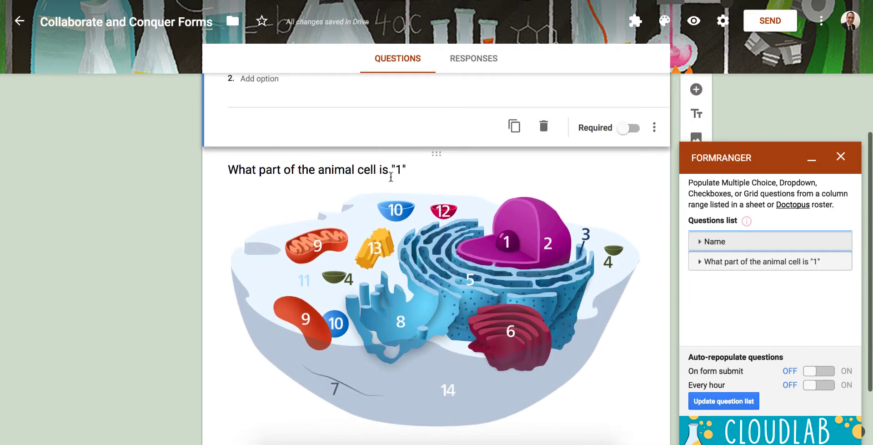
scroll(390, 176, "up", 3)
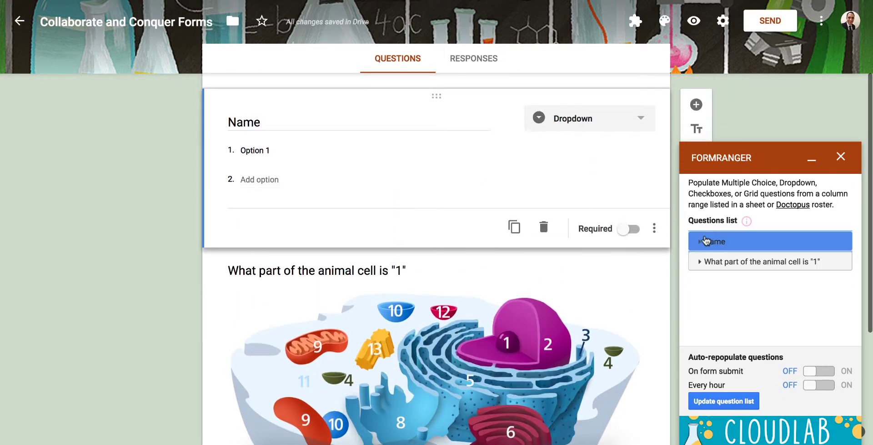
scroll(506, 284, "down", 5)
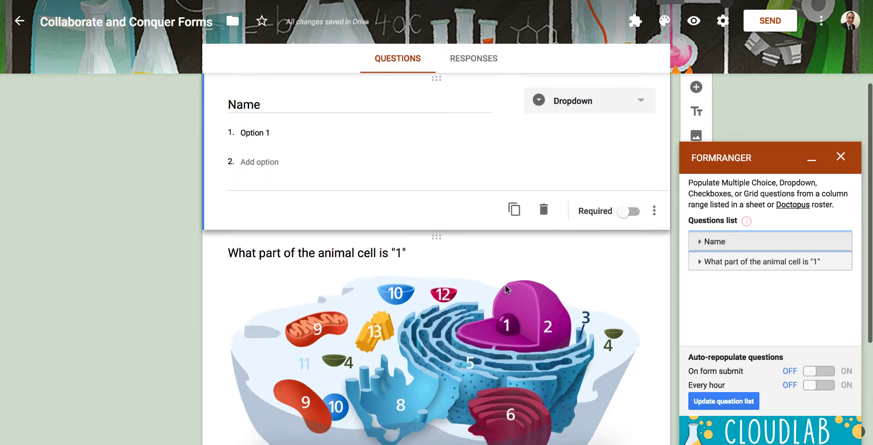
scroll(506, 284, "up", 3)
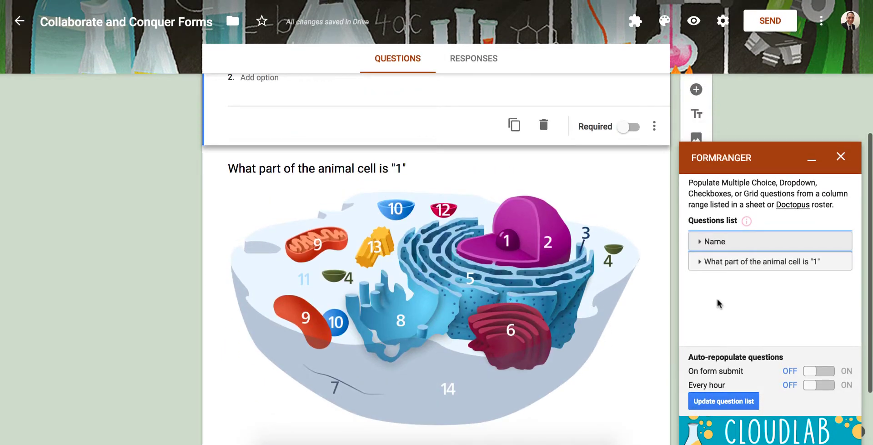
left_click(733, 261)
scroll(735, 263, "down", 1)
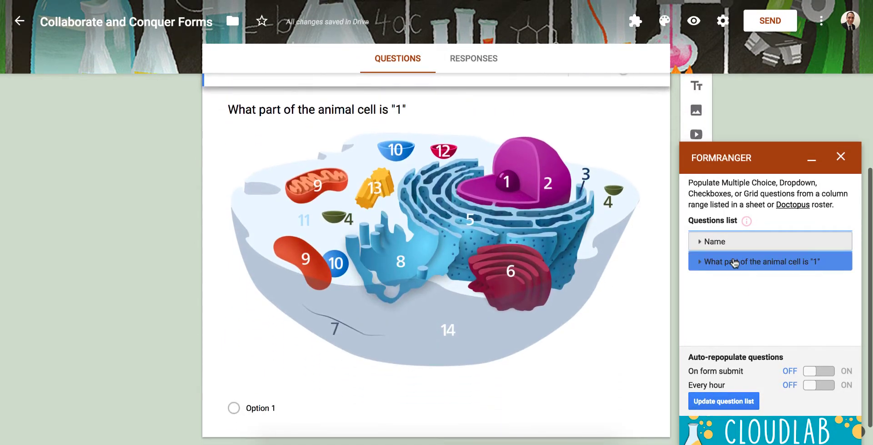
scroll(735, 263, "up", 2)
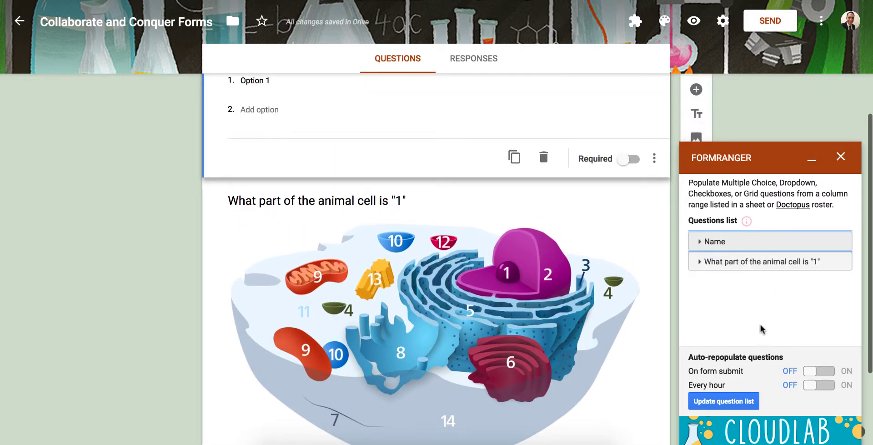
scroll(459, 302, "down", 3)
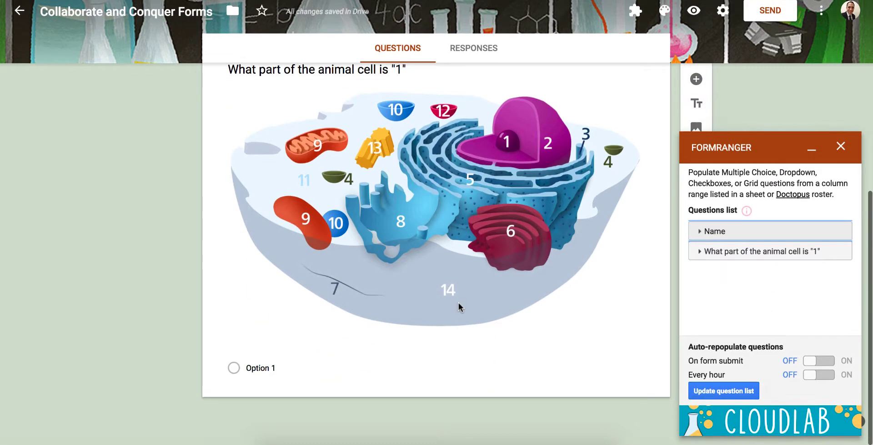
left_click(724, 401)
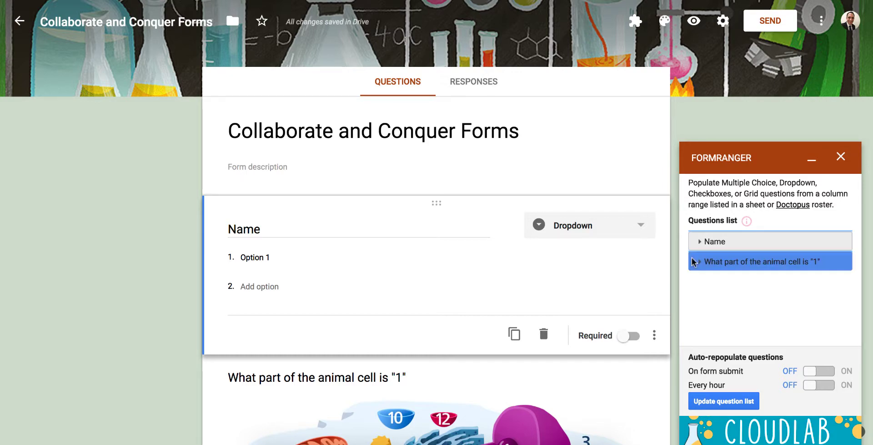
Step: Switch to the FormRanger Lists spreadsheet and examine the full length of the lists on the Science sheet
key("ctrl+Up")
left_click(123, 228)
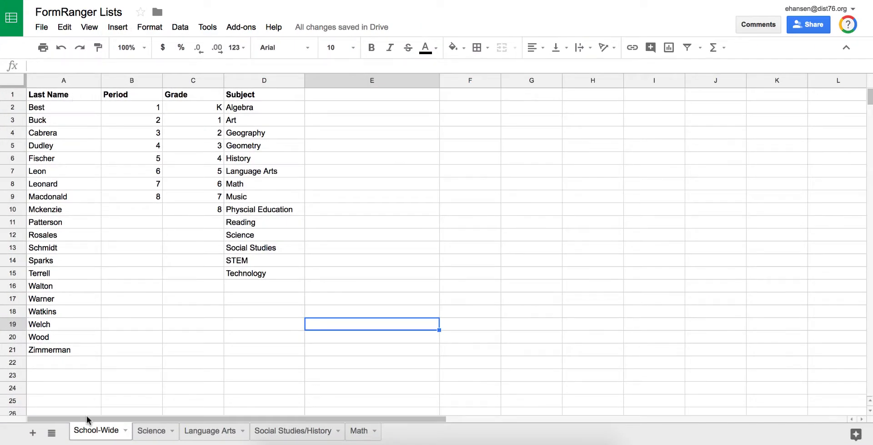
left_click(151, 429)
scroll(52, 109, "down", 20)
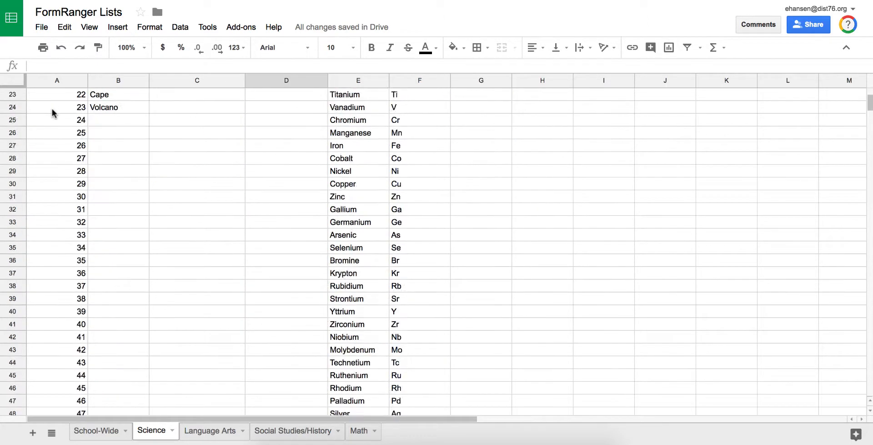
scroll(51, 108, "down", 10)
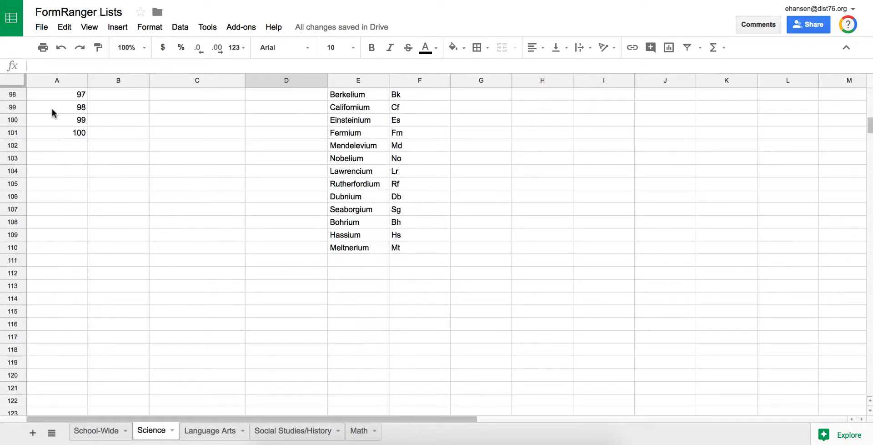
scroll(51, 108, "up", 11)
scroll(52, 109, "up", 20)
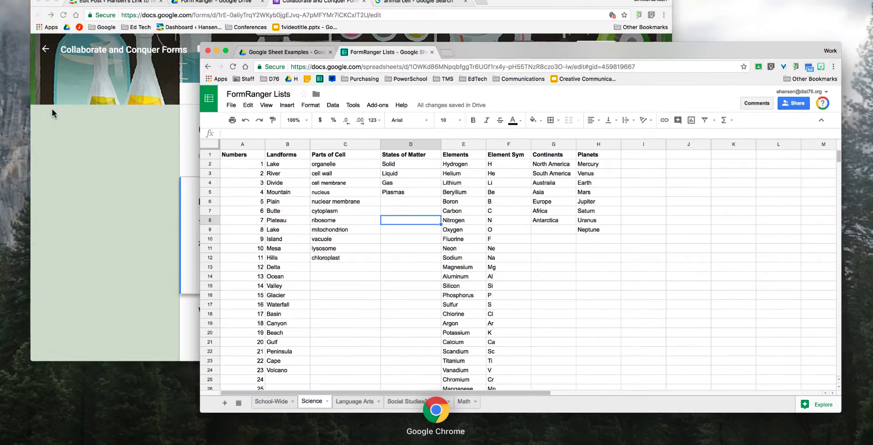
Step: Back in the form, set the Name question to populate from a new range and choose the FormRanger Lists spreadsheet
left_click(59, 187)
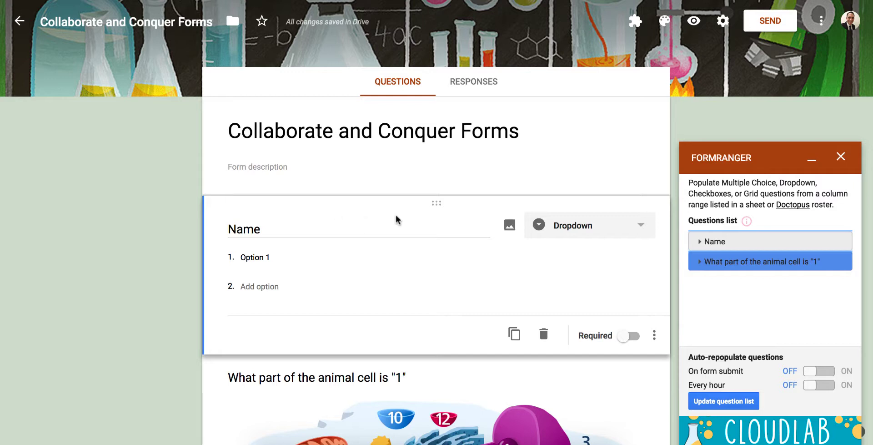
left_click(724, 246)
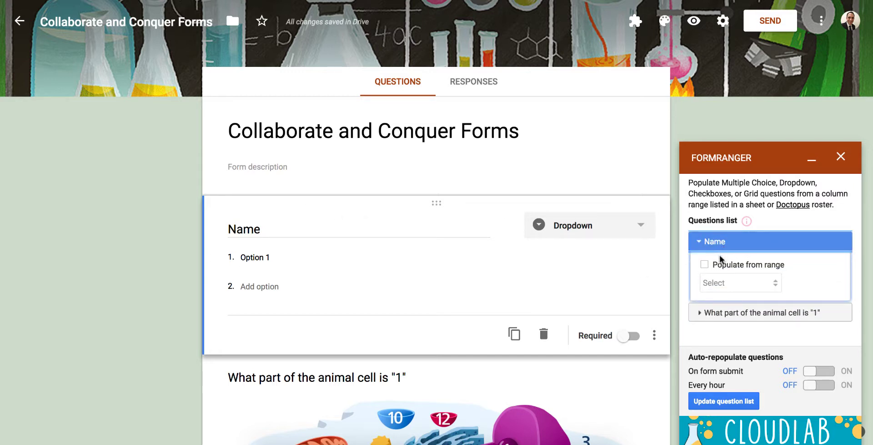
left_click(704, 264)
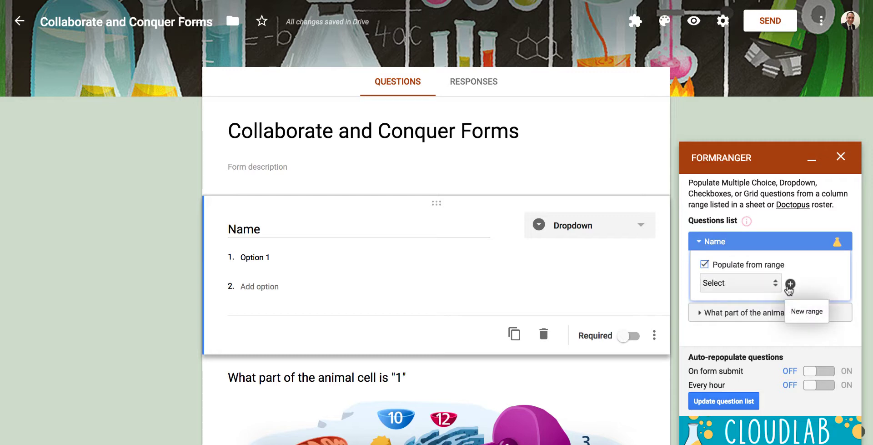
left_click(789, 284)
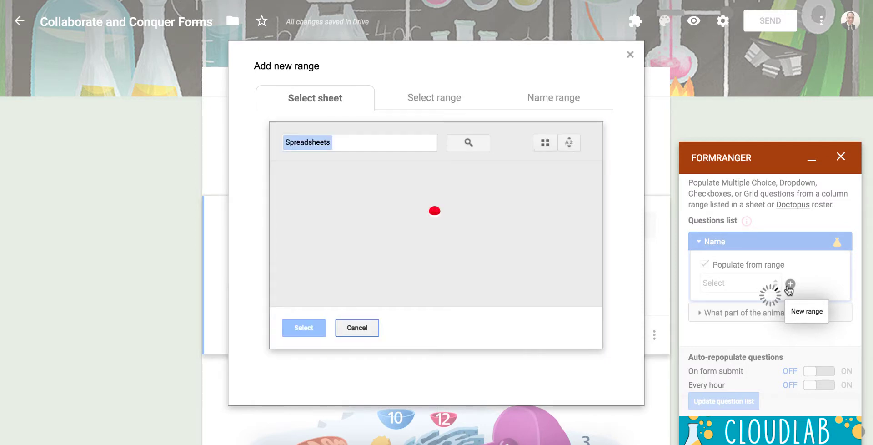
left_click(410, 205)
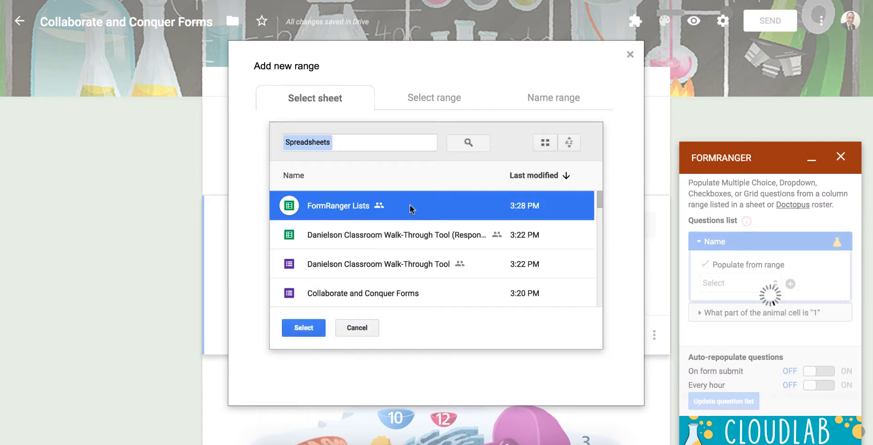
left_click(307, 329)
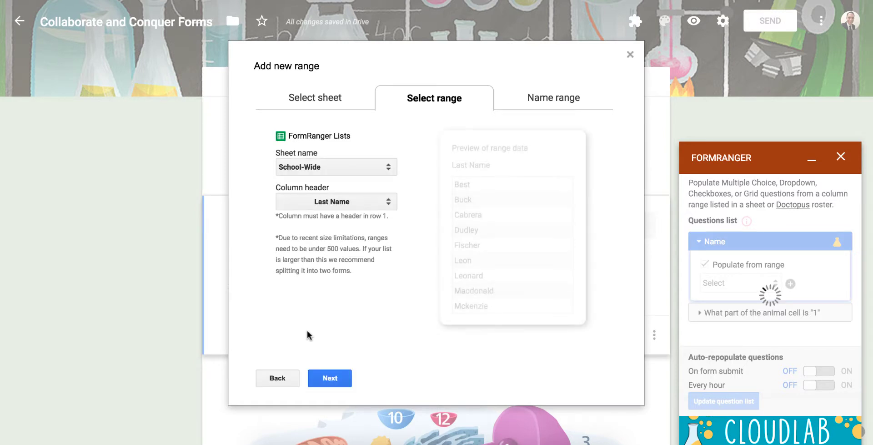
Step: Use the Last Name column of the School-Wide sheet, name the range Last Names, and save it to populate the Name question
left_click(367, 167)
left_click(384, 144)
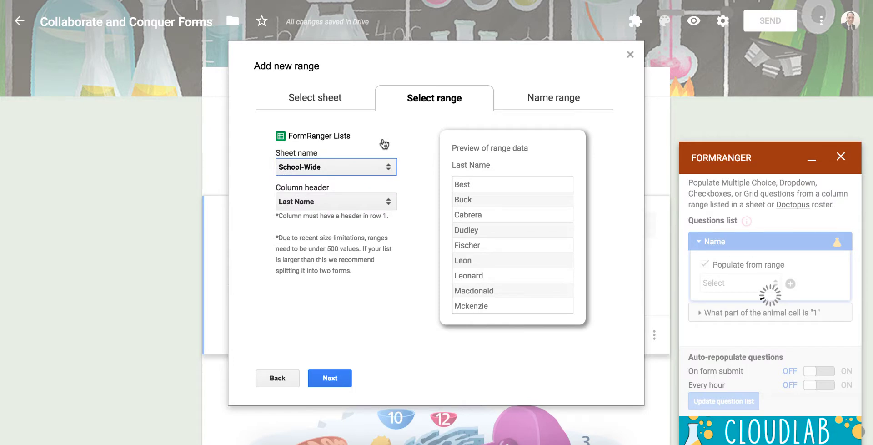
left_click(326, 379)
left_click(327, 222)
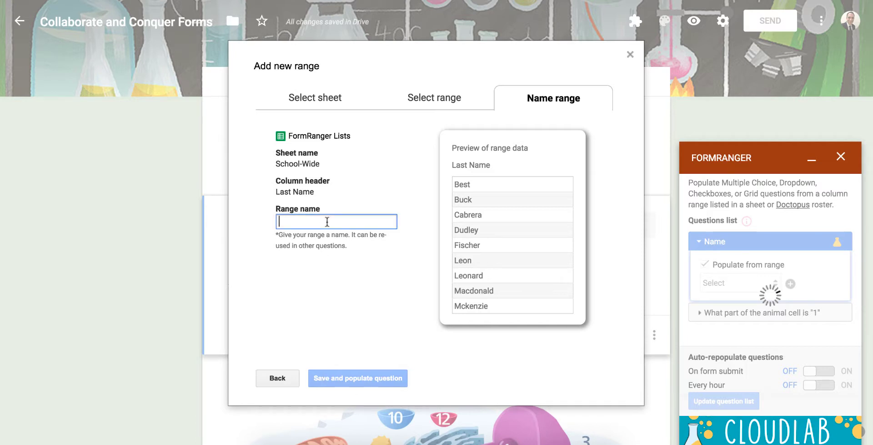
type("Last Names")
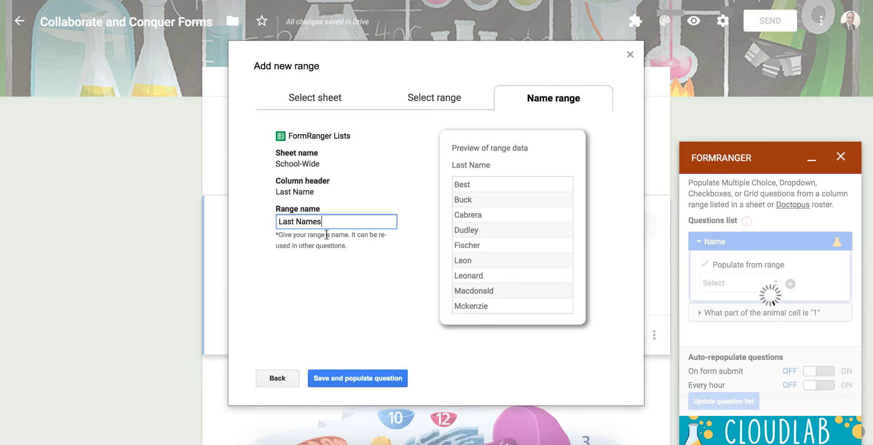
left_click(341, 377)
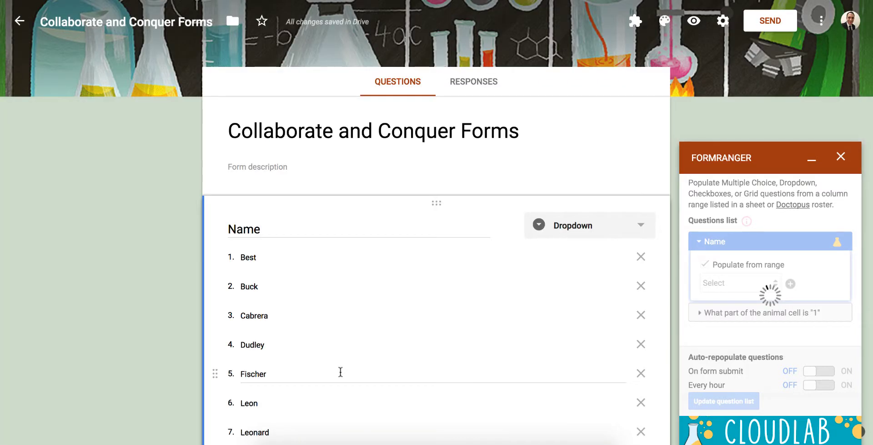
Step: Examine the populated Name choices down to the end of the list and the question's range setting in the questions list
scroll(334, 306, "down", 3)
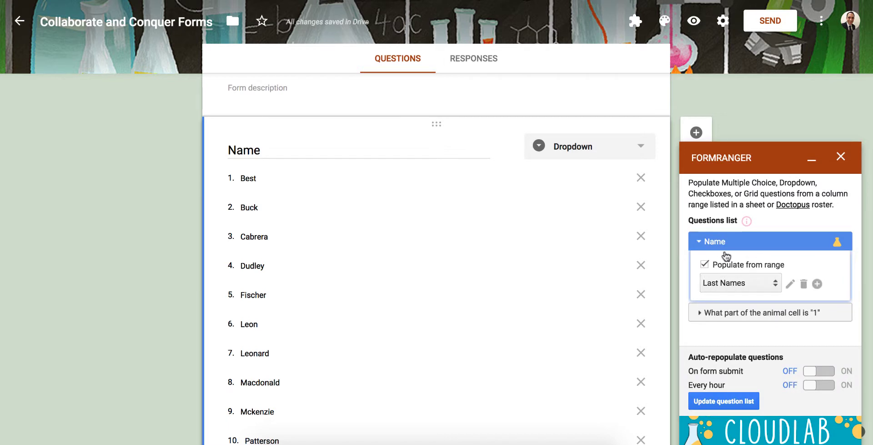
left_click(701, 242)
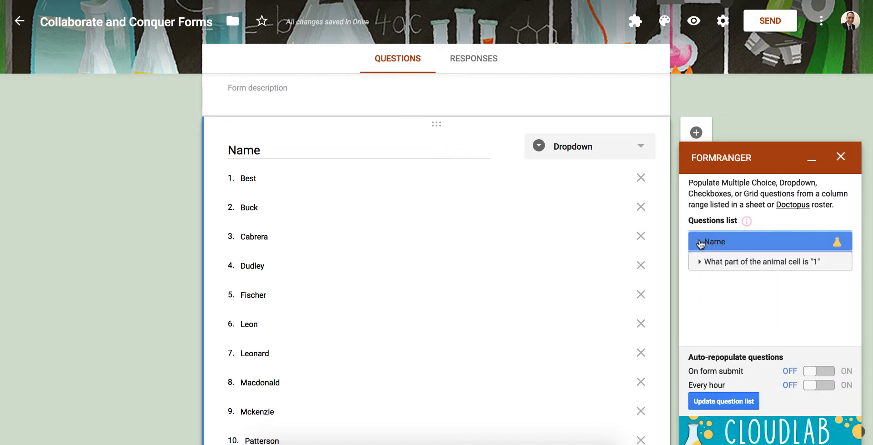
left_click(699, 243)
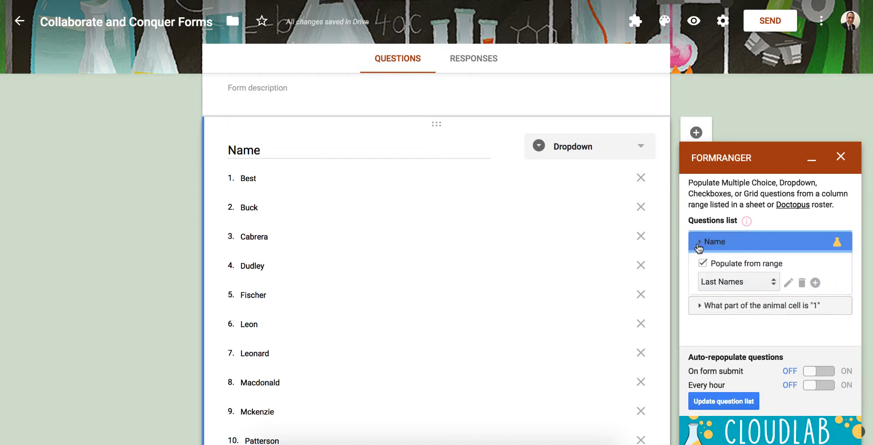
left_click(698, 268)
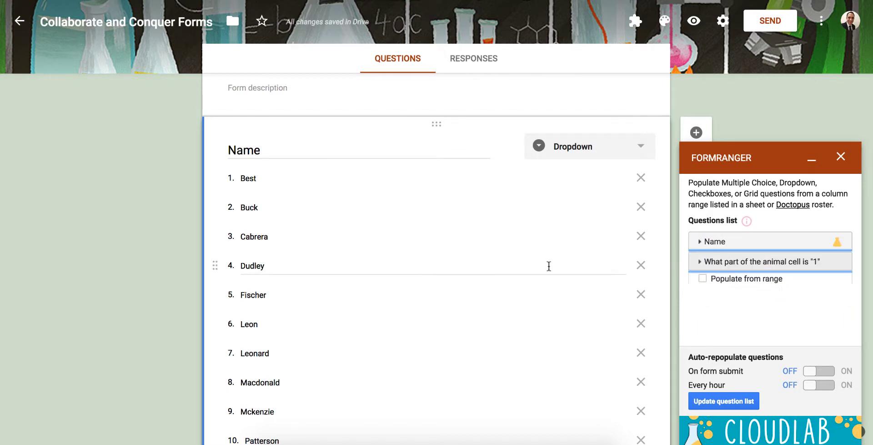
scroll(483, 276, "down", 6)
scroll(483, 277, "down", 10)
scroll(483, 277, "up", 7)
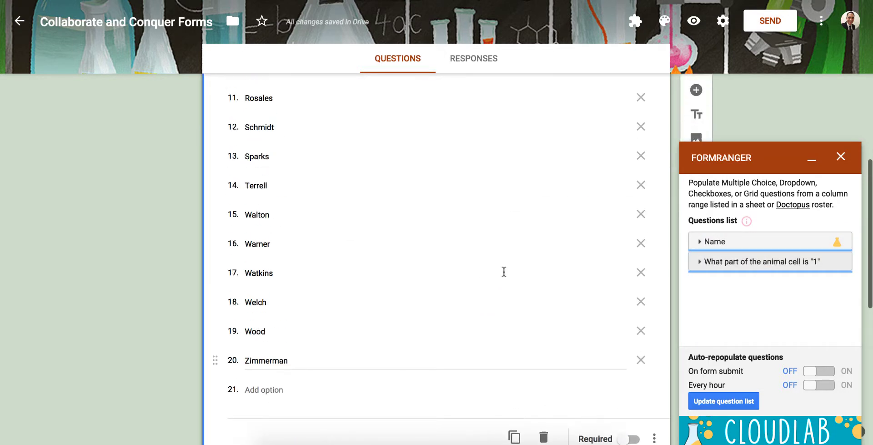
Step: Set the animal cell question to populate from a new range and choose the FormRanger Lists spreadsheet as its source
left_click(706, 267)
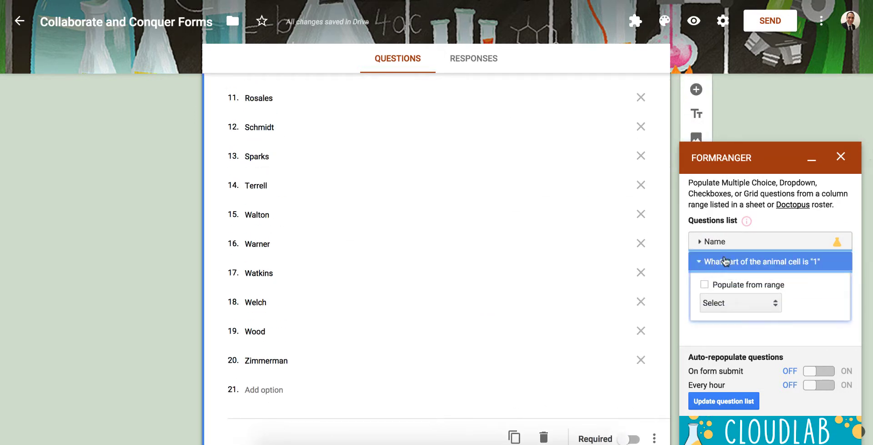
scroll(567, 277, "down", 9)
scroll(566, 277, "up", 3)
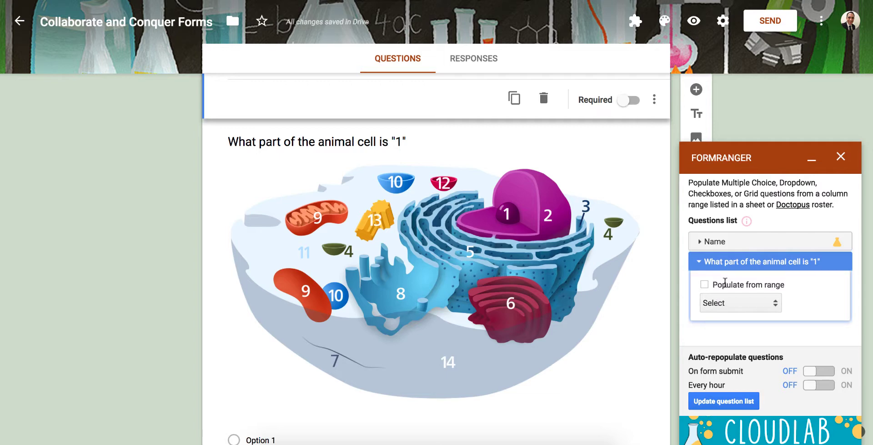
left_click(704, 284)
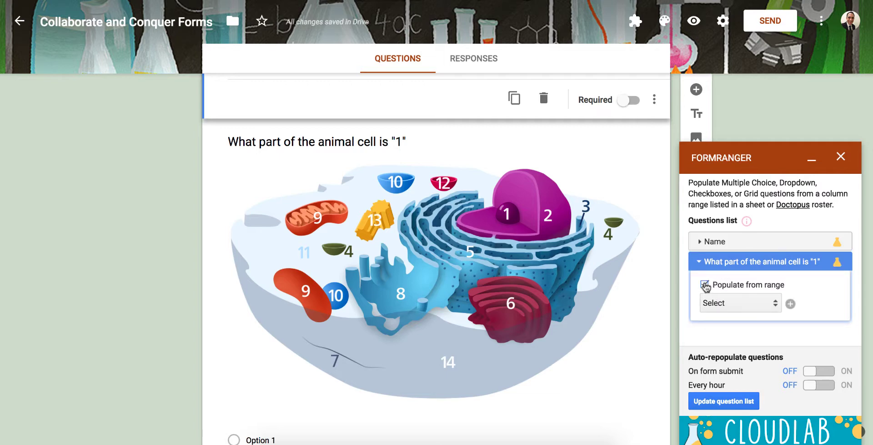
left_click(773, 304)
left_click(800, 289)
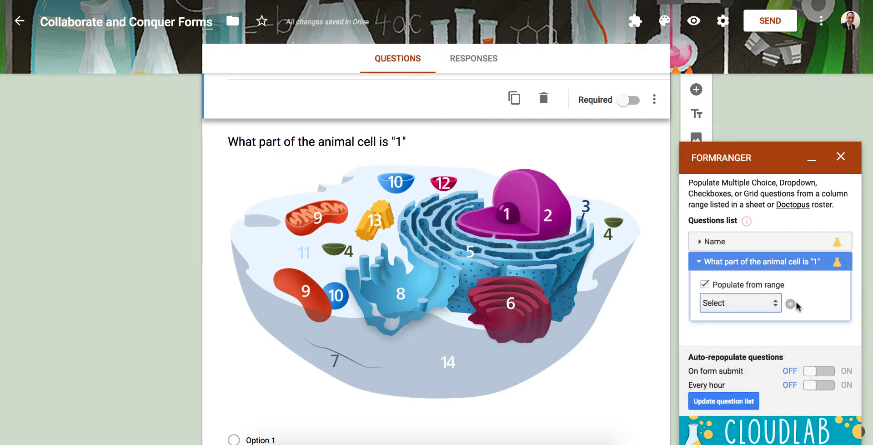
left_click(790, 304)
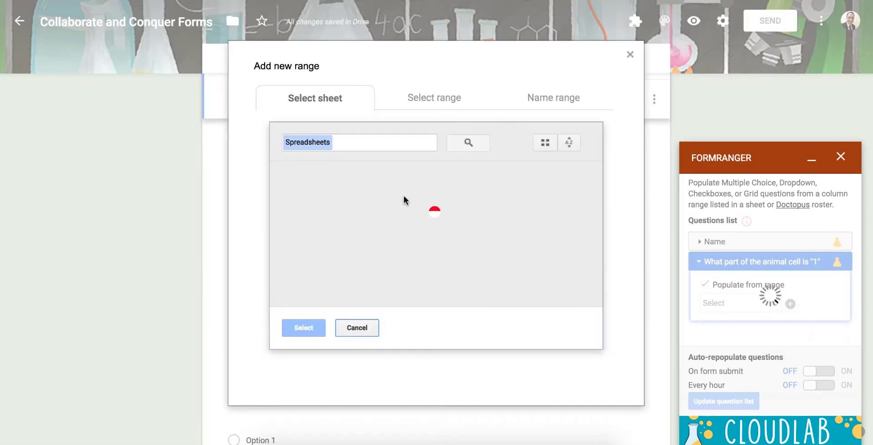
left_click(357, 203)
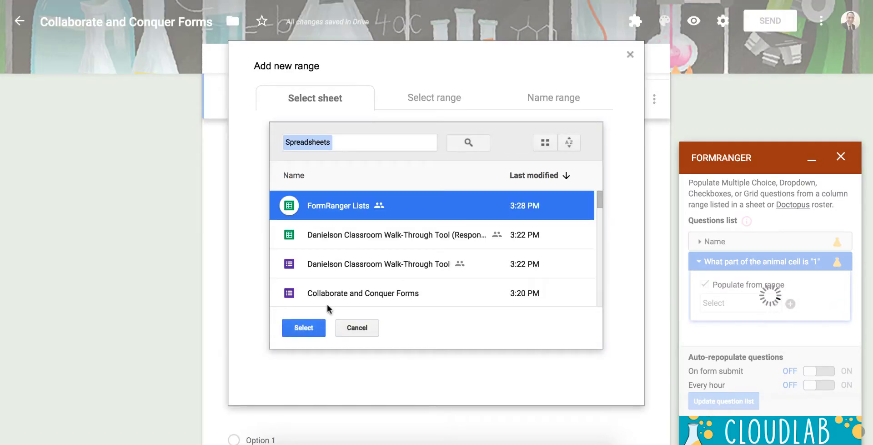
left_click(314, 326)
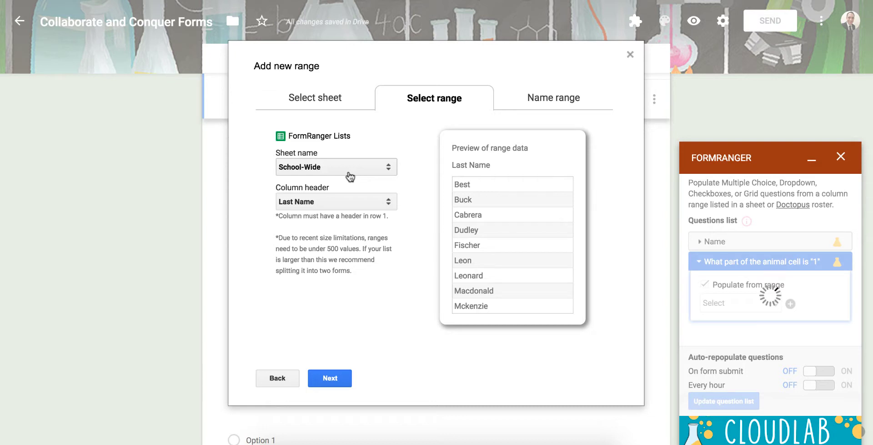
Step: Use the Parts of Cell column of the Science sheet, name the range Cell, and save it to populate the animal cell question
left_click(348, 173)
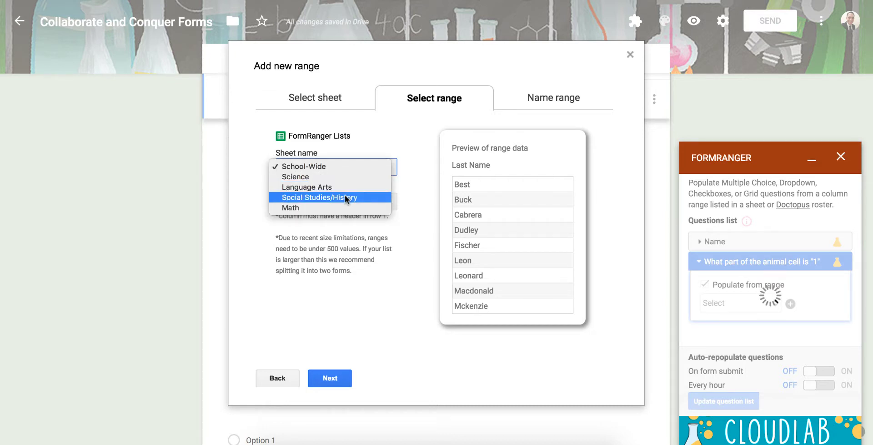
left_click(338, 177)
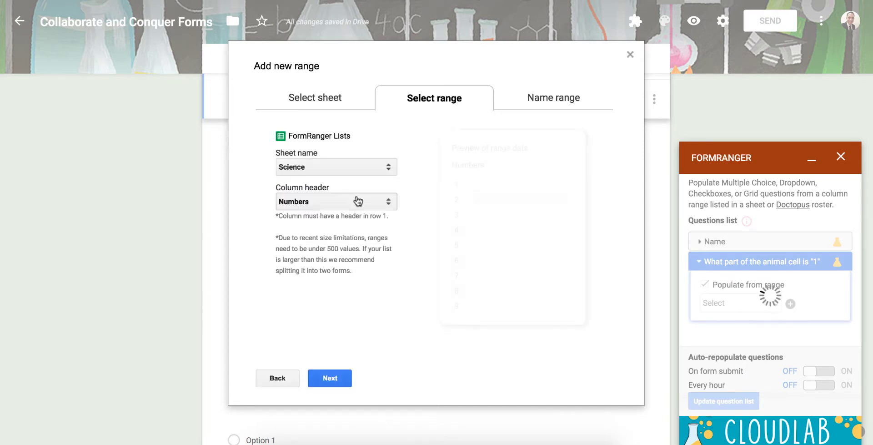
left_click(357, 201)
left_click(348, 222)
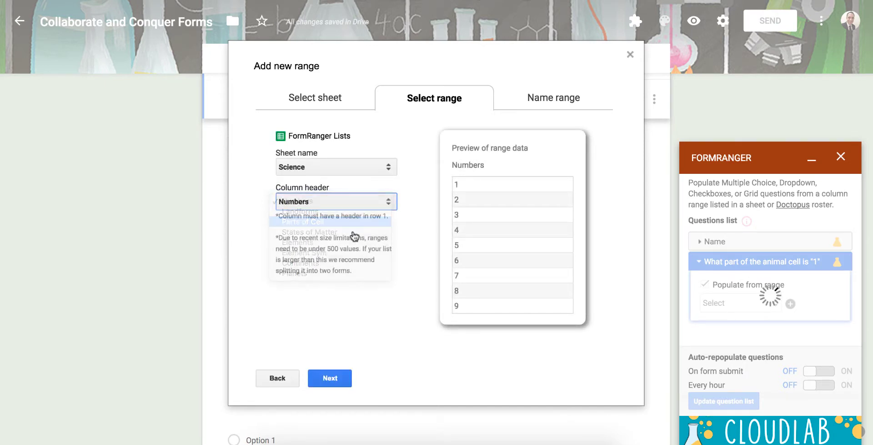
left_click(323, 379)
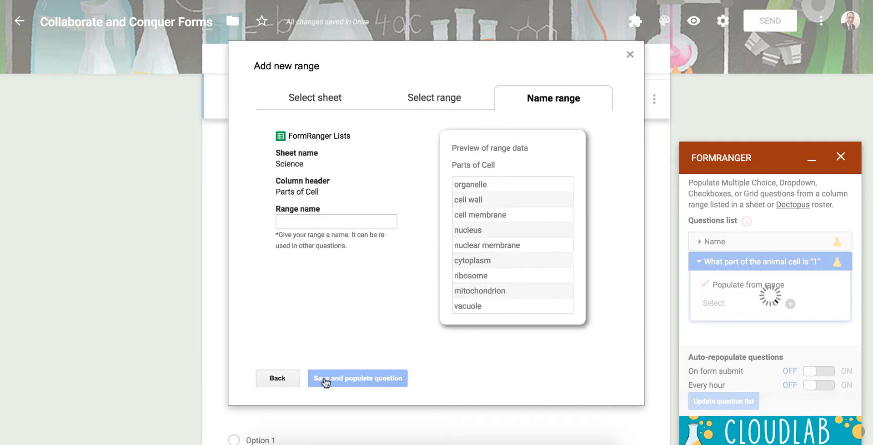
left_click(301, 221)
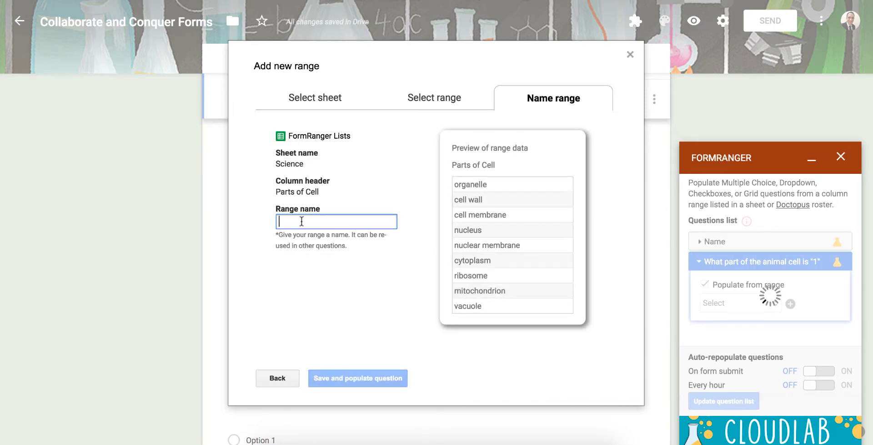
type("Cell")
left_click(349, 379)
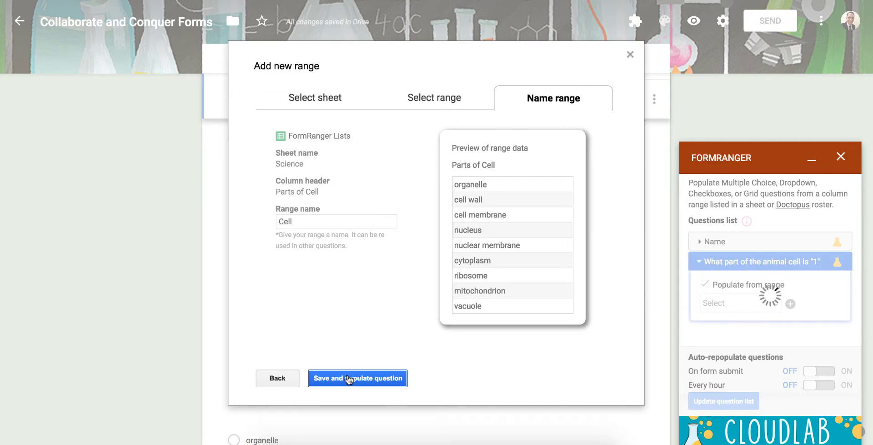
Step: Preview the form and examine the choices of the Name dropdown and the answer options of the animal cell question
scroll(433, 236, "down", 5)
scroll(434, 236, "up", 7)
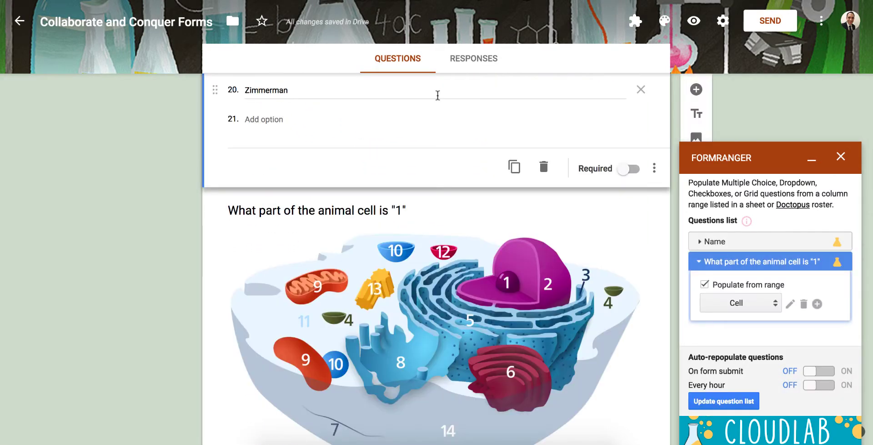
scroll(438, 95, "up", 15)
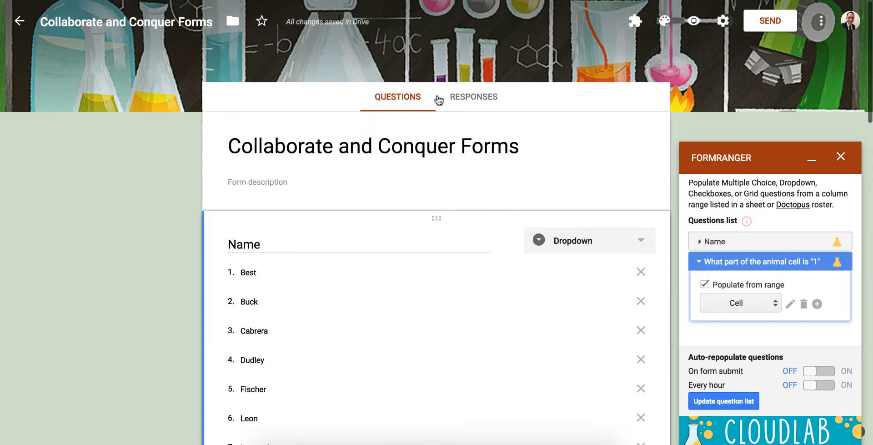
left_click(694, 21)
scroll(423, 127, "down", 1)
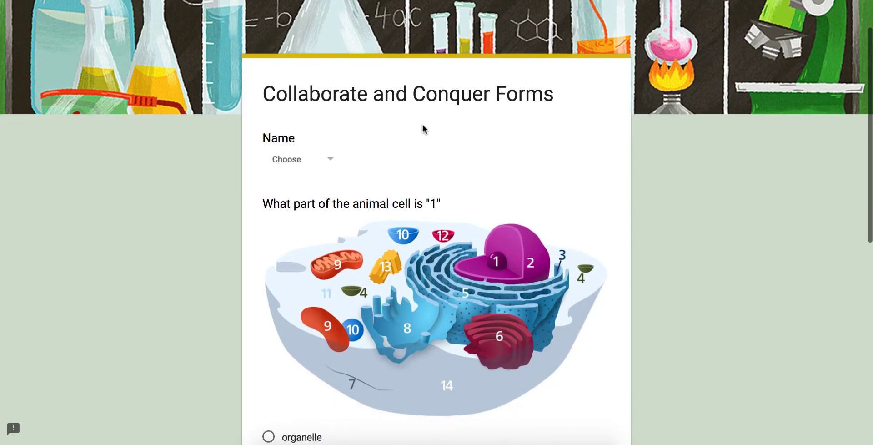
left_click(312, 156)
left_click(141, 177)
scroll(148, 175, "down", 5)
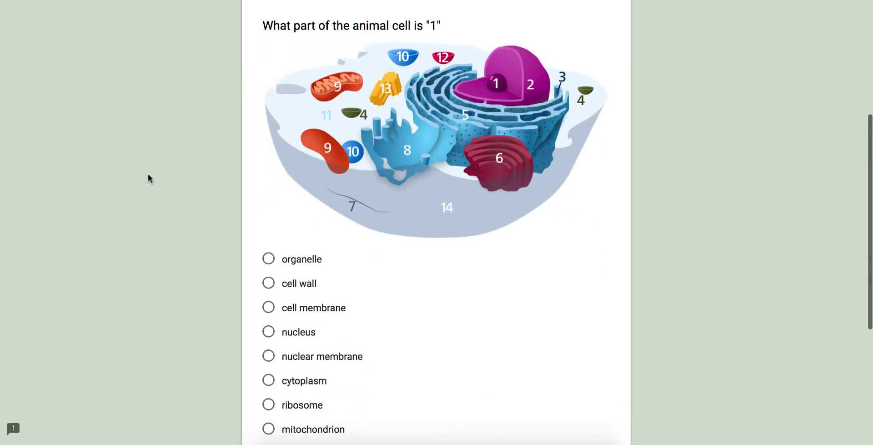
scroll(149, 176, "down", 2)
scroll(148, 175, "up", 5)
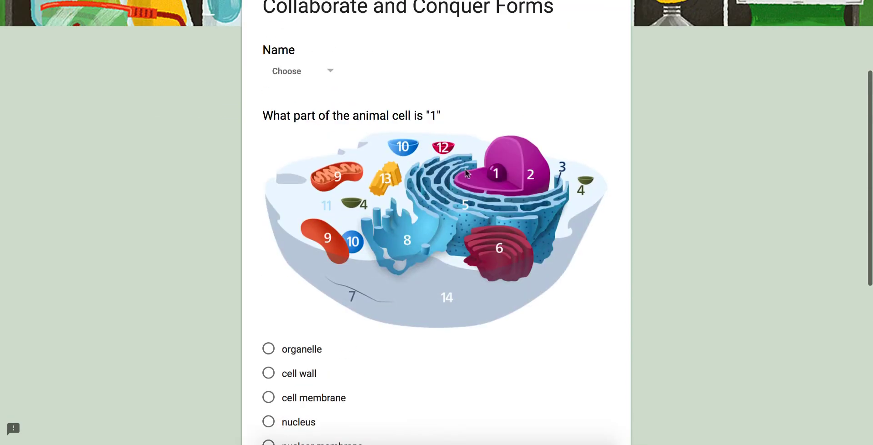